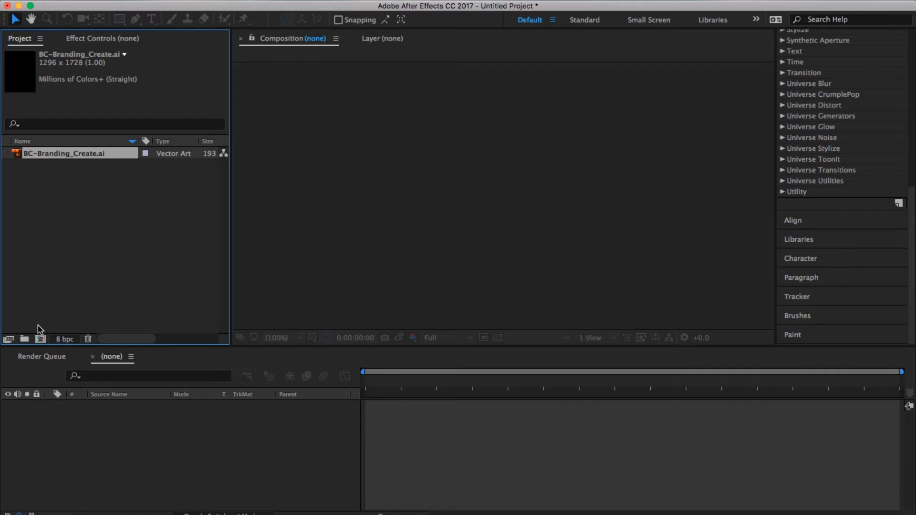
Step: Create a 1920 x 1080 composition at 23.976 frames per second with a duration of 15 seconds
{"action": "left_click", "coordinate": [40, 339]}
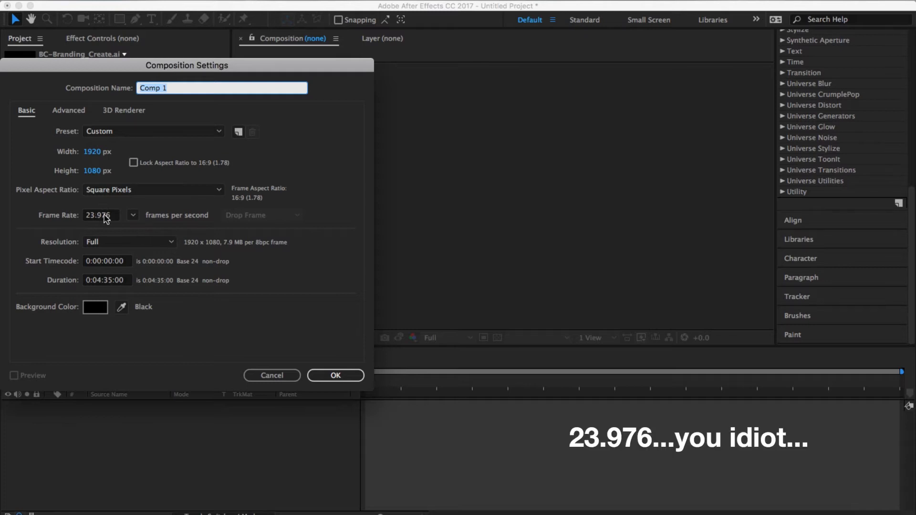
{"action": "left_click", "coordinate": [102, 282]}
{"action": "key", "text": "BackSpace"}
{"action": "key", "text": "BackSpace"}
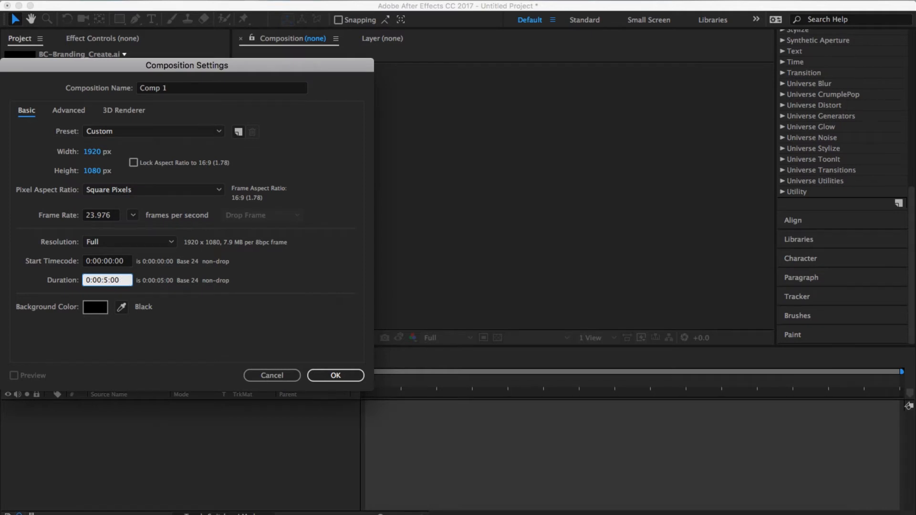
{"action": "key", "text": "Return"}
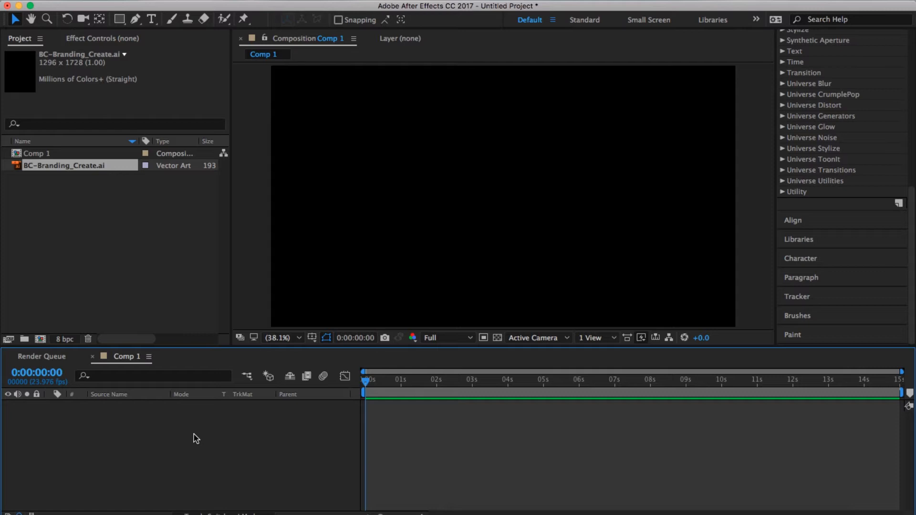
Step: Add a solid layer coloured FFFFFF as the background and place BC-Branding_Create.ai above it in the composition
{"action": "right_click", "coordinate": [193, 437]}
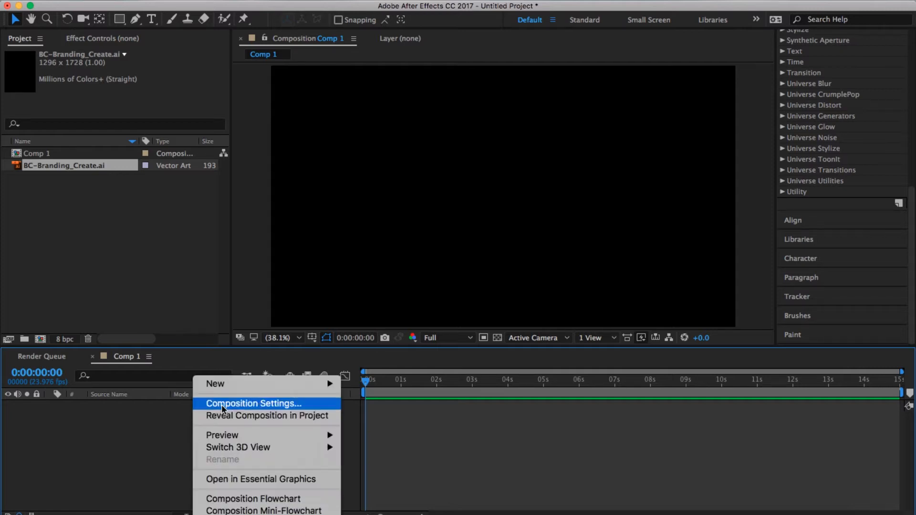
{"action": "mouse_move", "coordinate": [242, 384]}
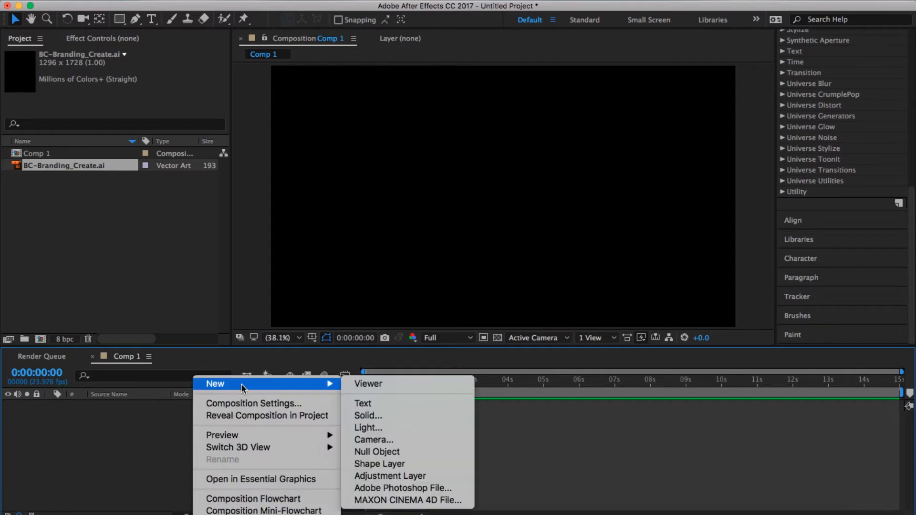
{"action": "left_click", "coordinate": [368, 416]}
{"action": "left_click", "coordinate": [139, 275]}
{"action": "type", "text": "FFFFFF"}
{"action": "key", "text": "Return"}
{"action": "key", "text": "Return"}
{"action": "left_click_drag", "start_coordinate": [67, 178], "coordinate": [162, 405]}
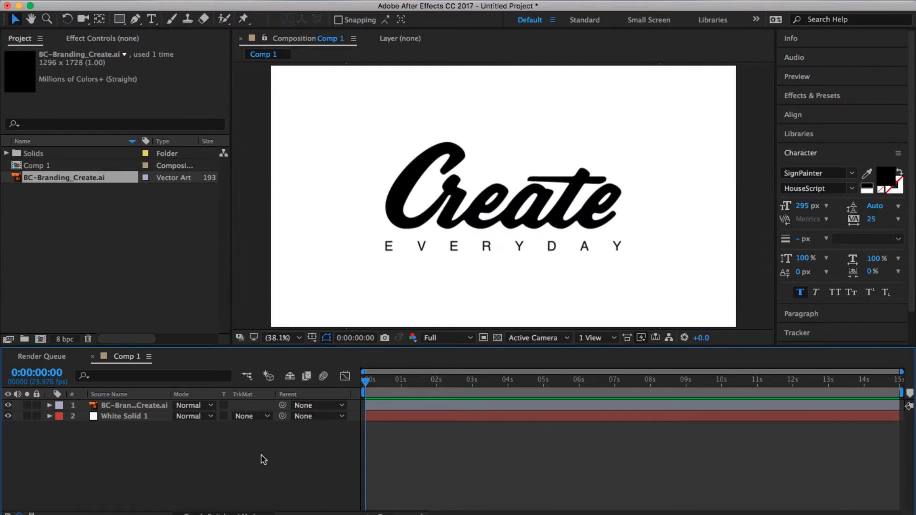
Step: Add a trial text layer reading "Test" above the logo and delete it
{"action": "left_click", "coordinate": [153, 20]}
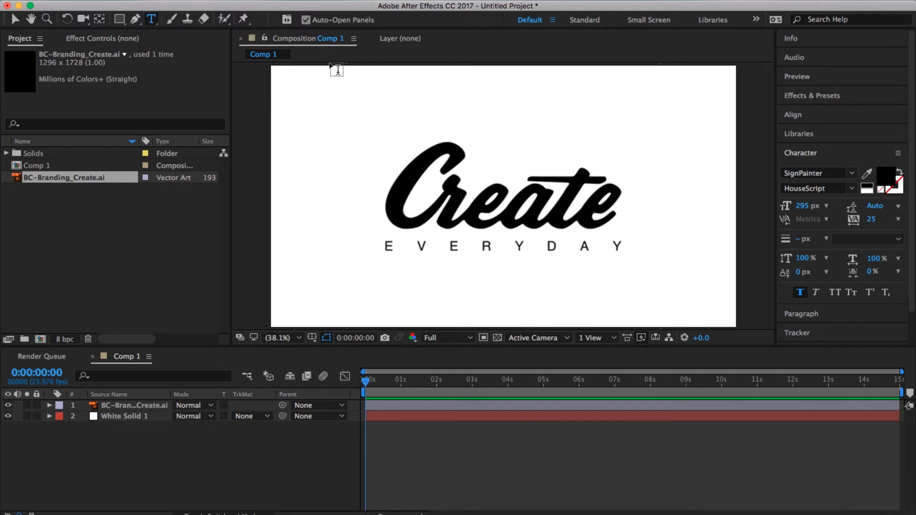
{"action": "left_click", "coordinate": [577, 126]}
{"action": "type", "text": "Test"}
{"action": "double_click", "coordinate": [579, 120]}
{"action": "left_click", "coordinate": [548, 103]}
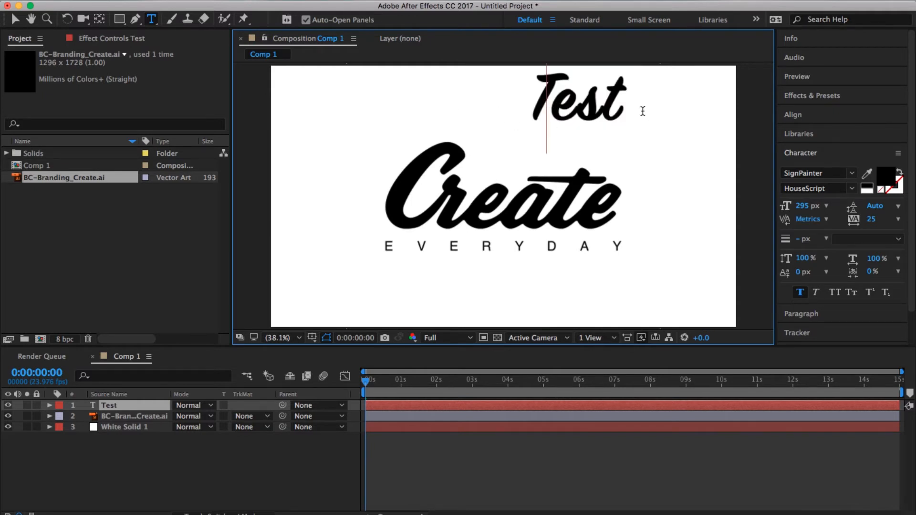
{"action": "left_click", "coordinate": [140, 406]}
{"action": "key", "text": "Delete"}
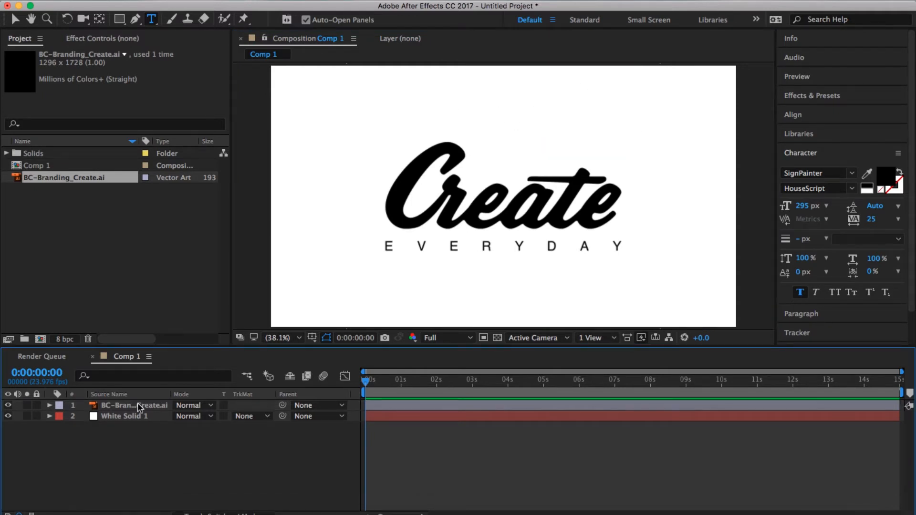
Step: Find the Stroke effect by searching for "stroke", apply it to the BC-Branding_Create.ai layer, and switch to the Selection tool
{"action": "left_click", "coordinate": [139, 406]}
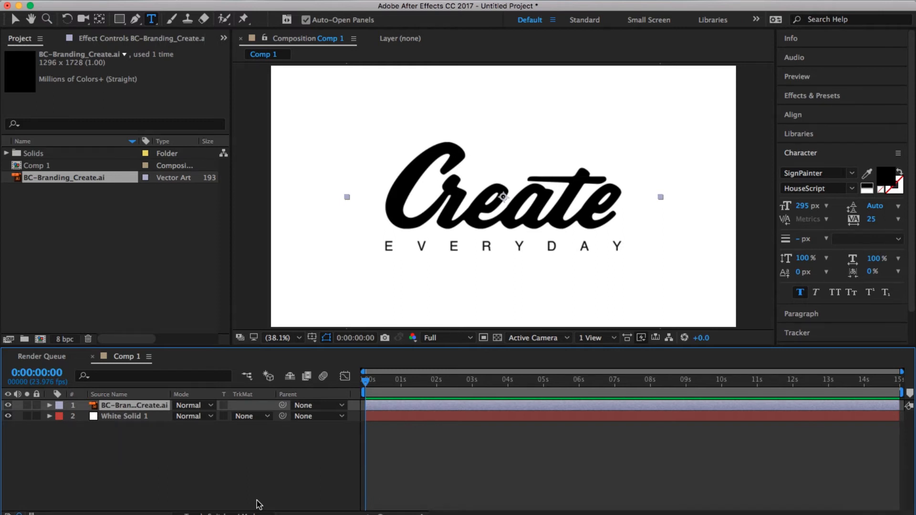
{"action": "key", "text": "super+5"}
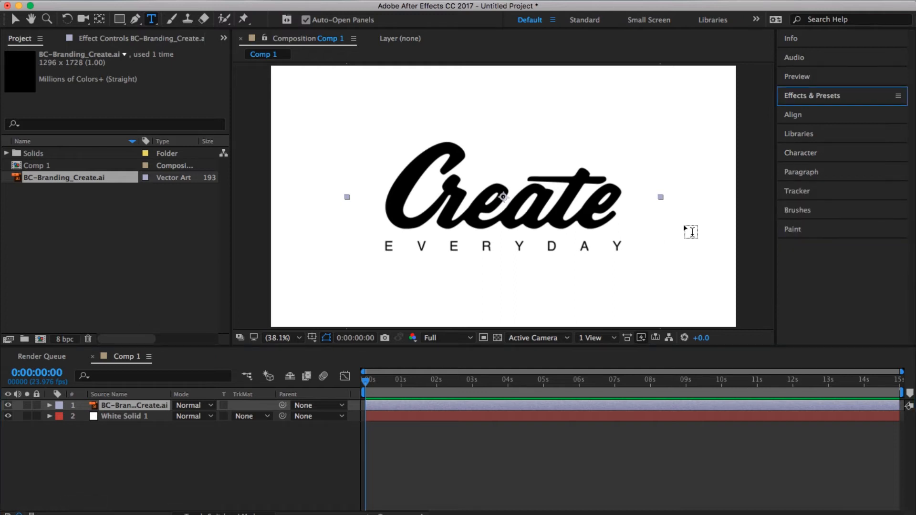
{"action": "left_click", "coordinate": [806, 97]}
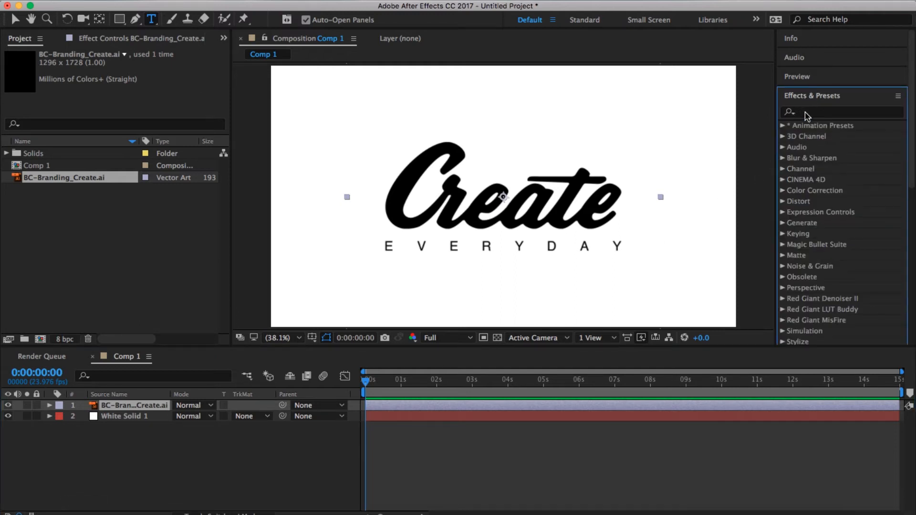
{"action": "left_click", "coordinate": [804, 113]}
{"action": "type", "text": "stroke"}
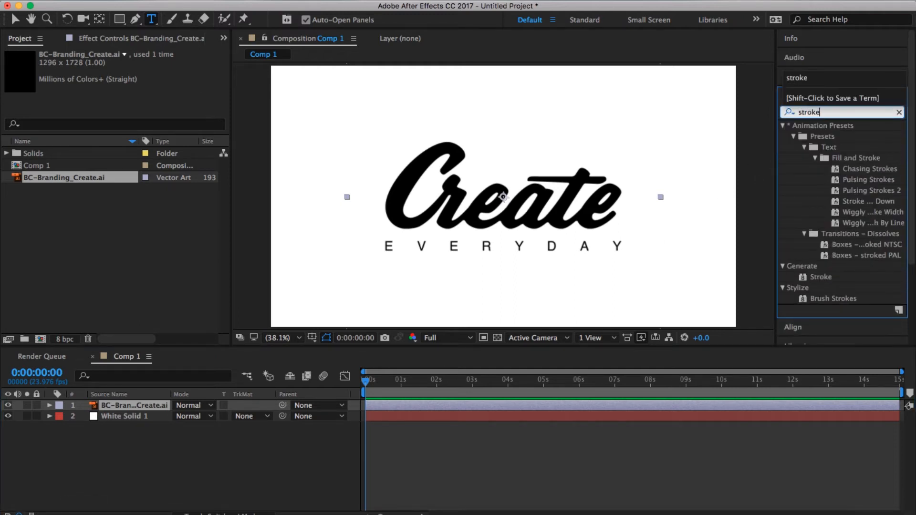
{"action": "scroll", "coordinate": [845, 210], "scroll_direction": "down", "scroll_amount": 3}
{"action": "left_click", "coordinate": [827, 185]}
{"action": "mouse_move", "coordinate": [832, 186]}
{"action": "left_mouse_down"}
{"action": "mouse_move", "coordinate": [730, 231]}
{"action": "mouse_move", "coordinate": [200, 400]}
{"action": "mouse_move", "coordinate": [139, 409]}
{"action": "left_mouse_up"}
{"action": "key", "text": "v"}
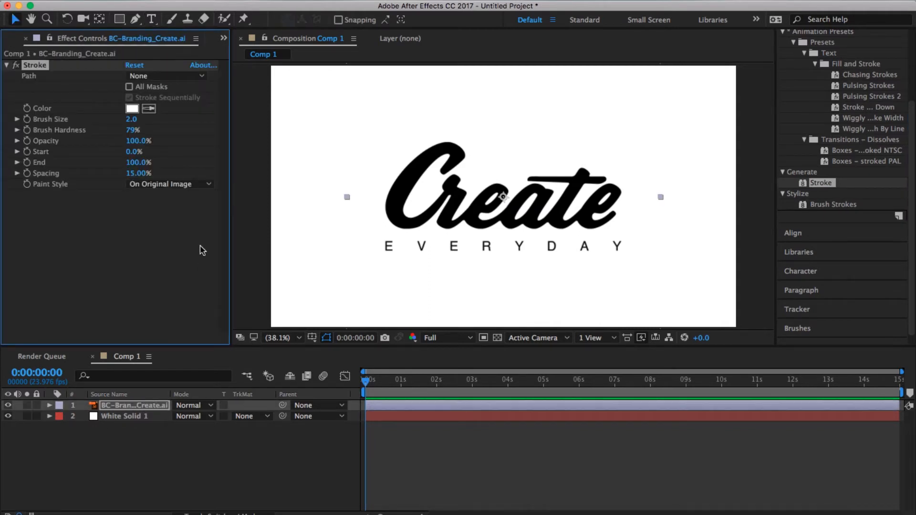
Step: Try enlarging the logo layer's scale to about 274% and undo the change
{"action": "key", "text": "s"}
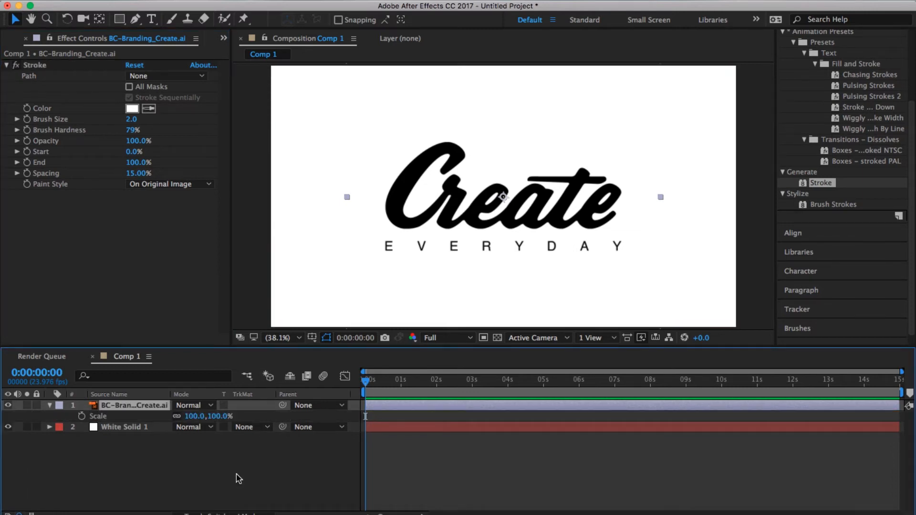
{"action": "left_click", "coordinate": [200, 514]}
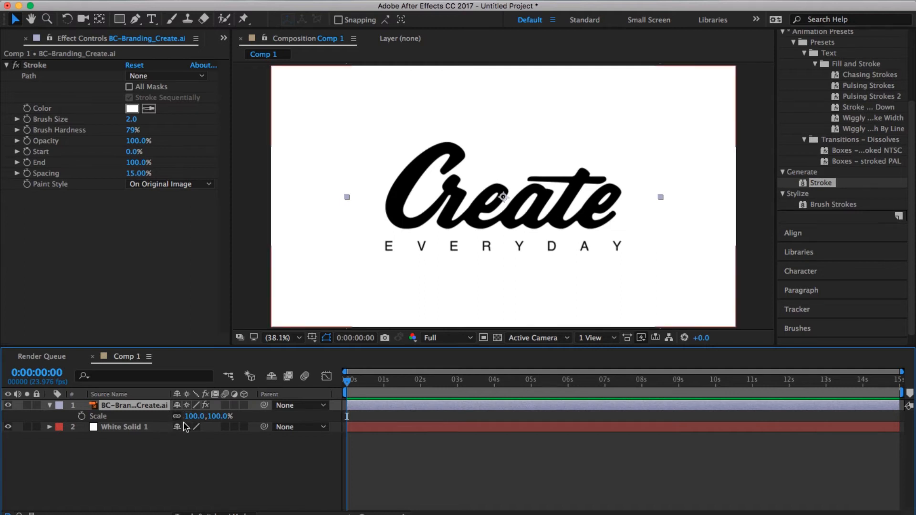
{"action": "left_click_drag", "start_coordinate": [195, 416], "coordinate": [303, 417]}
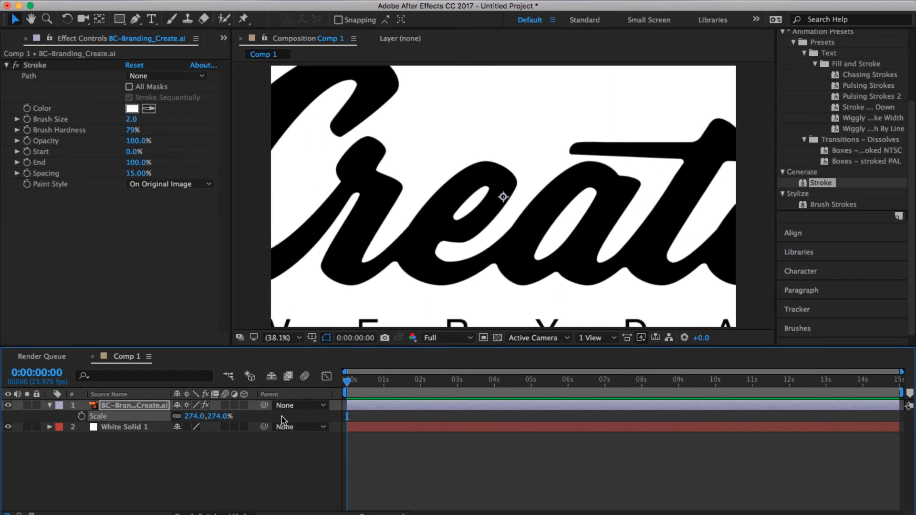
{"action": "key", "text": "super+z"}
{"action": "left_click", "coordinate": [150, 111]}
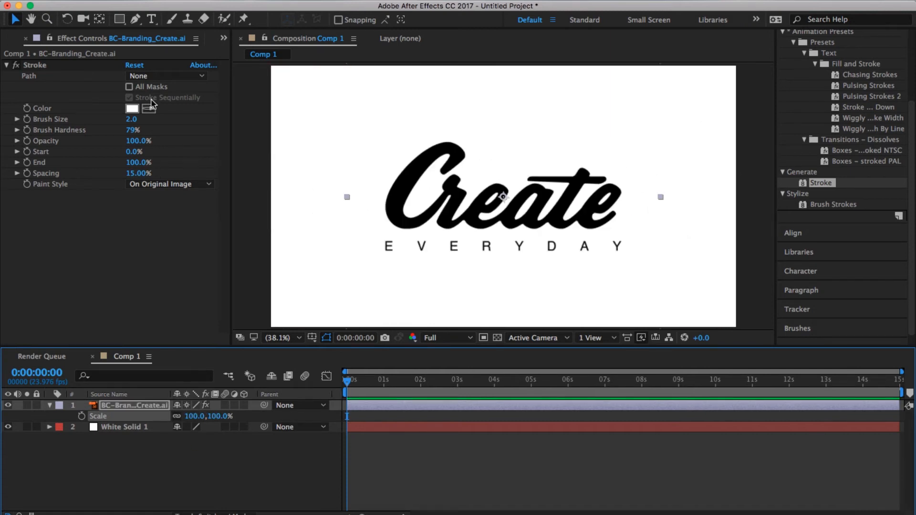
Step: Start a Pen tool mask path on the logo layer, tracing the C and the r of "Create"
{"action": "left_click", "coordinate": [136, 21]}
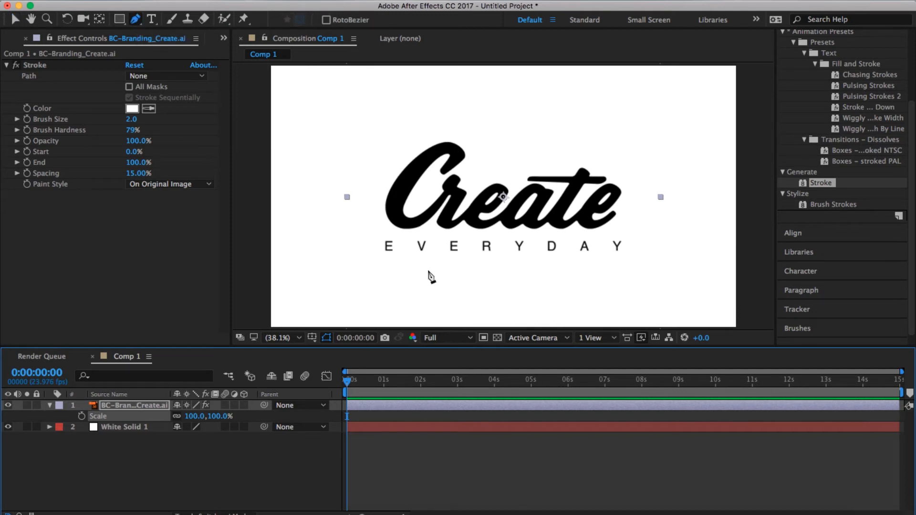
{"action": "key", "text": "s"}
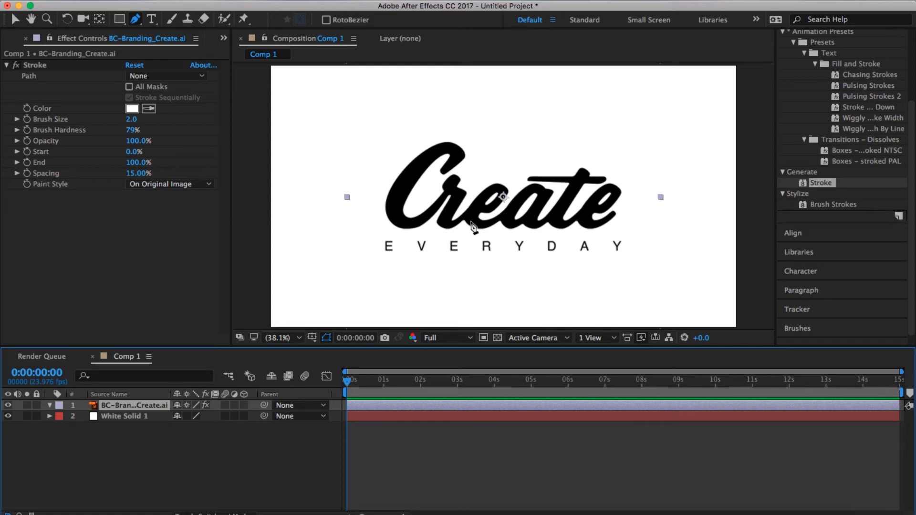
{"action": "left_click", "coordinate": [442, 171]}
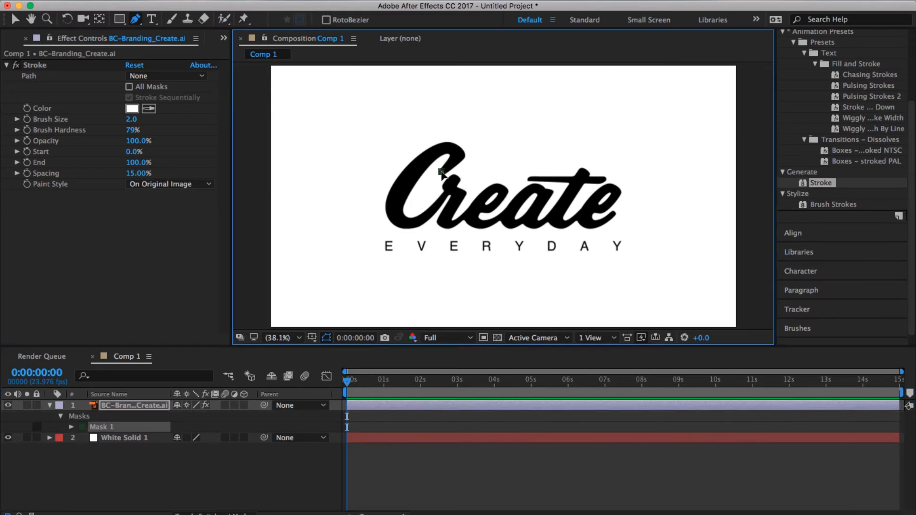
{"action": "left_click", "coordinate": [454, 154]}
{"action": "left_click", "coordinate": [437, 145]}
{"action": "left_click", "coordinate": [403, 171]}
{"action": "left_click", "coordinate": [390, 217]}
{"action": "left_click", "coordinate": [436, 219]}
{"action": "left_click", "coordinate": [621, 223]}
{"action": "left_click_drag", "start_coordinate": [648, 185], "coordinate": [667, 191]}
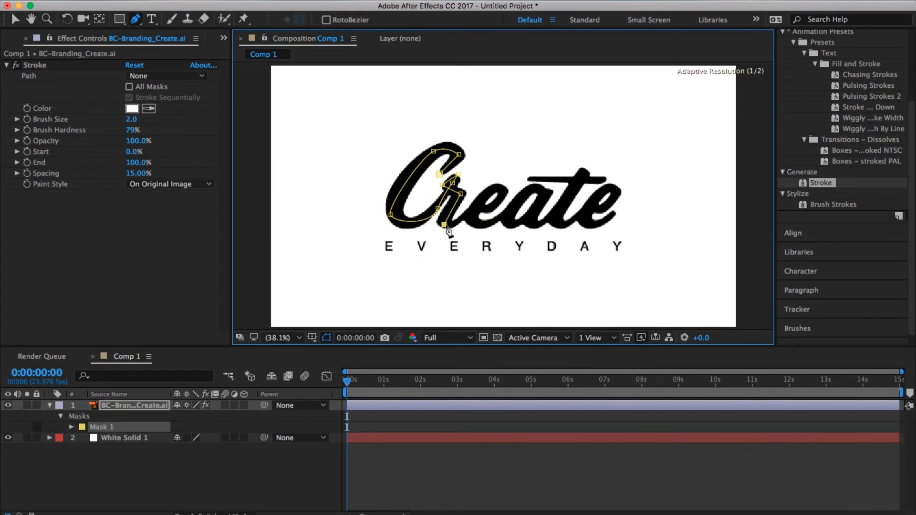
Step: Continue the mask path through the first e of "Create" and up into the a
{"action": "left_click", "coordinate": [472, 212]}
{"action": "left_click", "coordinate": [491, 209]}
{"action": "left_click", "coordinate": [505, 191]}
{"action": "left_click", "coordinate": [478, 201]}
{"action": "left_click", "coordinate": [471, 223]}
{"action": "left_click", "coordinate": [496, 221]}
{"action": "left_click", "coordinate": [516, 203]}
{"action": "left_click", "coordinate": [537, 189]}
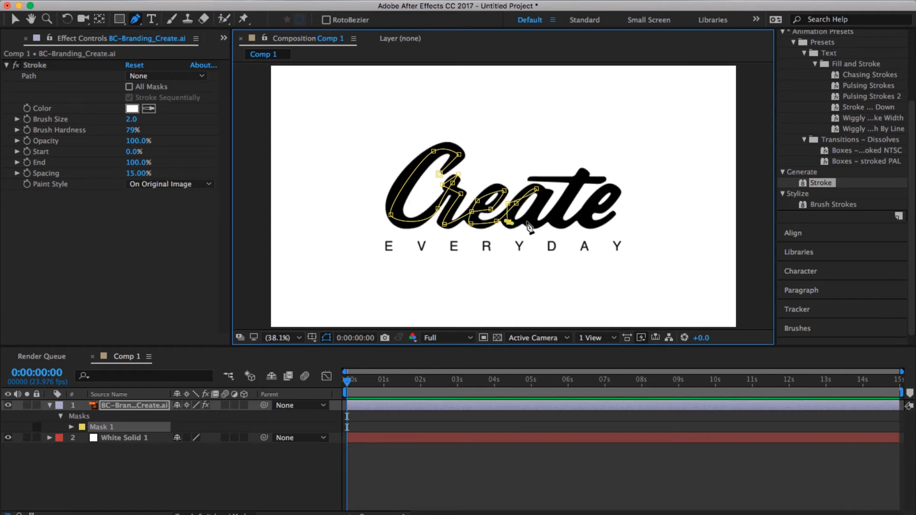
Step: Extend the mask path around the rest of the a and up to the top of the t
{"action": "left_click", "coordinate": [528, 221]}
{"action": "left_click", "coordinate": [546, 194]}
{"action": "left_click", "coordinate": [544, 221]}
{"action": "left_click", "coordinate": [559, 208]}
{"action": "left_click", "coordinate": [570, 189]}
{"action": "left_click", "coordinate": [580, 178]}
{"action": "left_click", "coordinate": [589, 163]}
Step: Loop the mask path above the lettering to cover the t's crossbar and stem, and end it through the final e
{"action": "left_click", "coordinate": [524, 139]}
{"action": "left_click", "coordinate": [517, 171]}
{"action": "left_click", "coordinate": [524, 181]}
{"action": "left_click", "coordinate": [612, 180]}
{"action": "left_click", "coordinate": [580, 168]}
{"action": "left_click", "coordinate": [558, 223]}
{"action": "left_click", "coordinate": [599, 209]}
{"action": "left_click", "coordinate": [614, 203]}
{"action": "left_click_drag", "start_coordinate": [620, 212], "coordinate": [627, 203]}
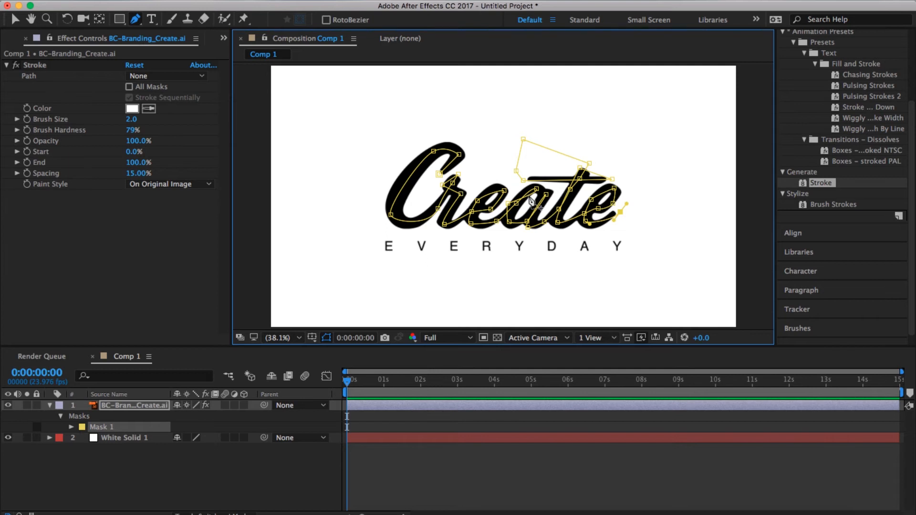
Step: Set the Stroke effect's path to Mask 1, leave All Masks off, and set Paint Style to Reveal Original Image
{"action": "left_click", "coordinate": [45, 68]}
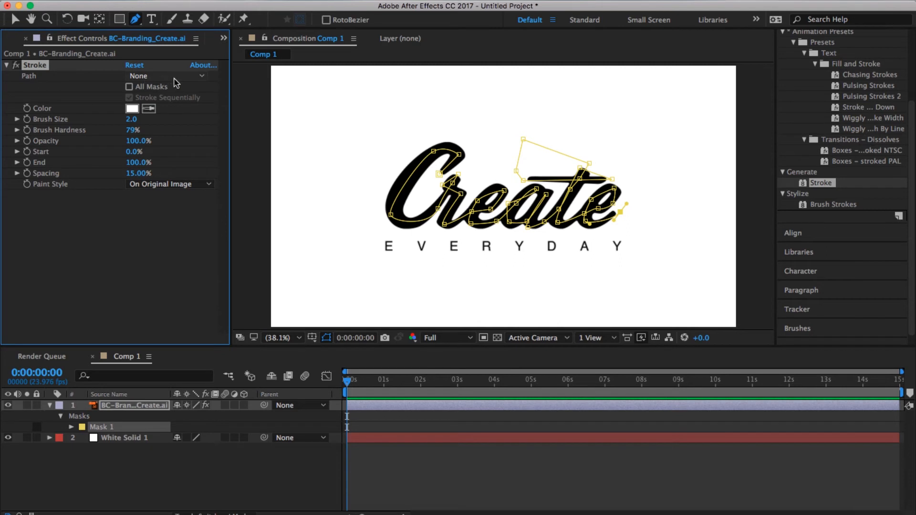
{"action": "left_click", "coordinate": [202, 78]}
{"action": "left_click", "coordinate": [167, 108]}
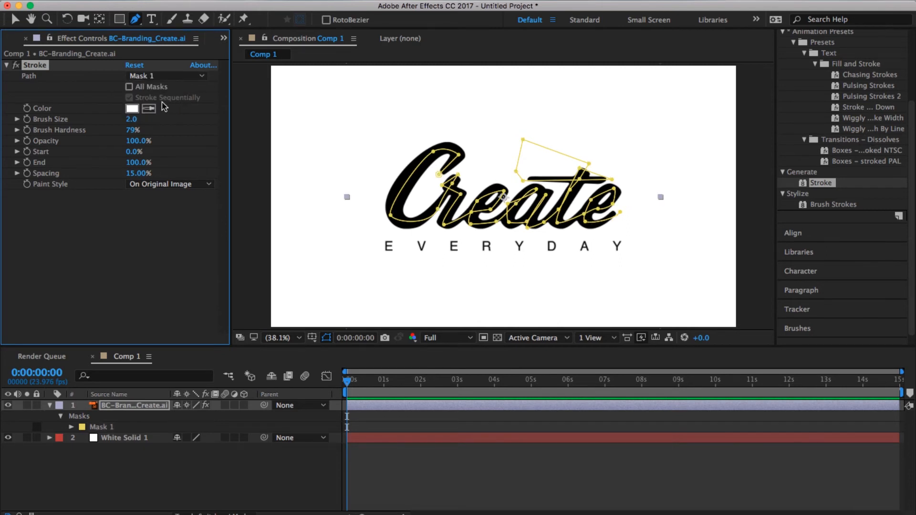
{"action": "left_click", "coordinate": [129, 86]}
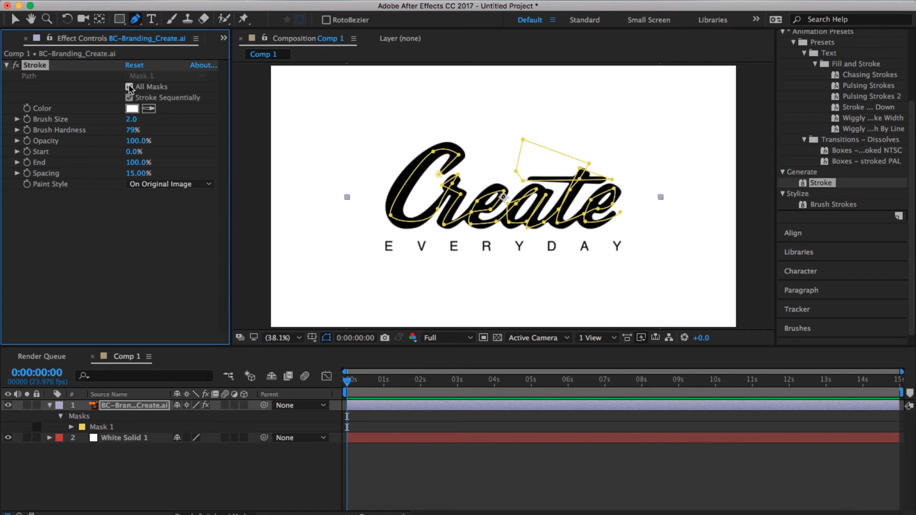
{"action": "left_click", "coordinate": [129, 88]}
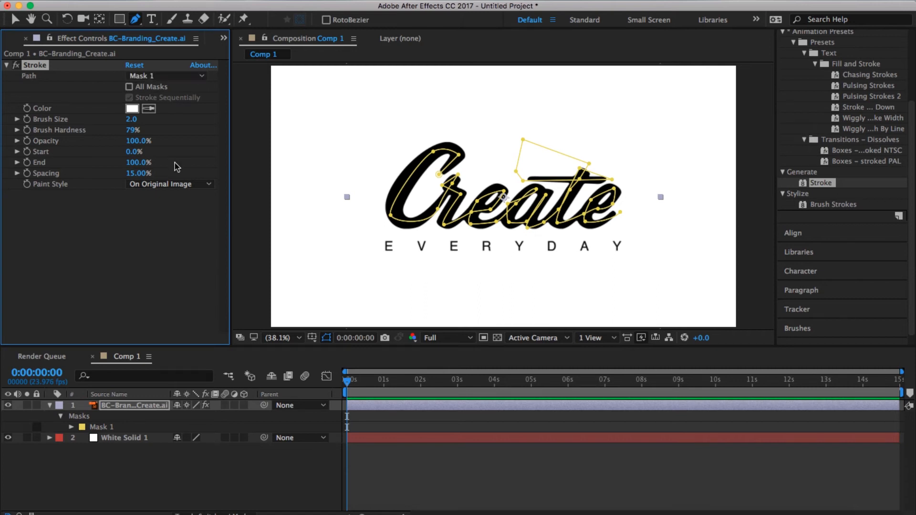
{"action": "left_click", "coordinate": [198, 191]}
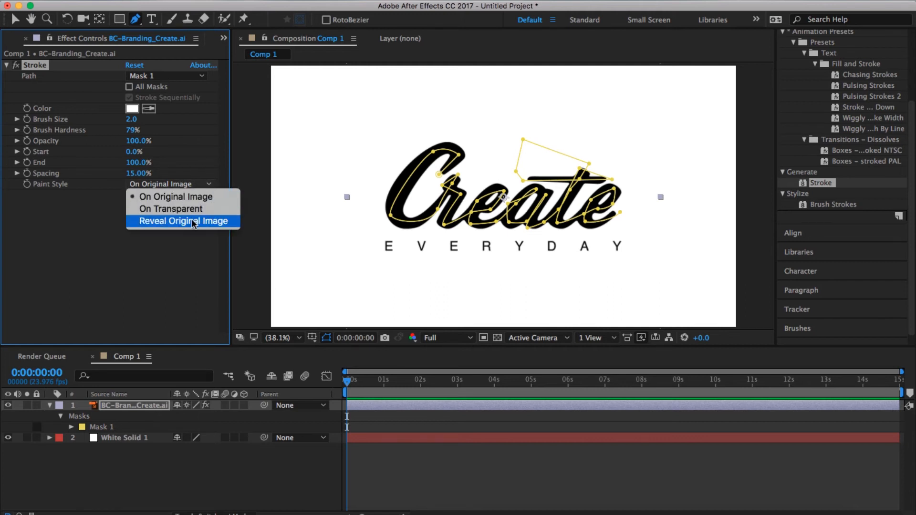
{"action": "left_click", "coordinate": [193, 222]}
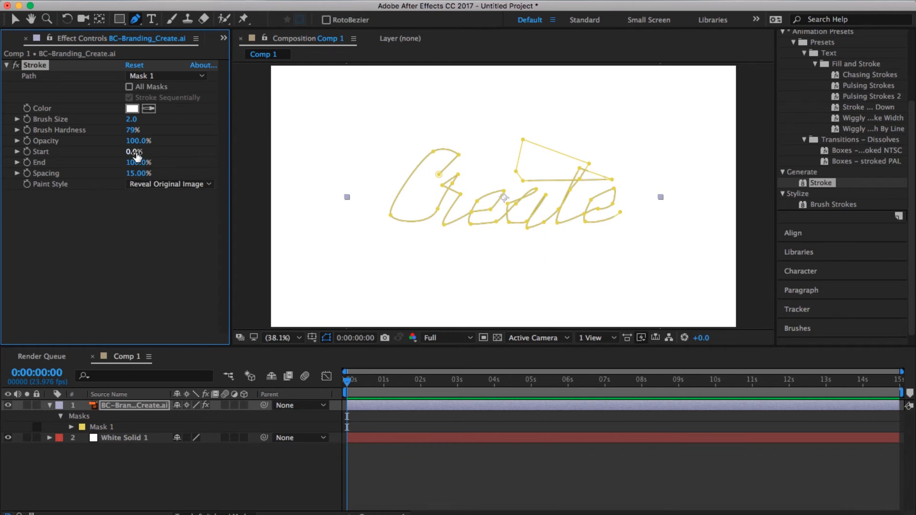
Step: Increase the Stroke effect's brush size to 67.6 so the stroke covers the full width of the "Create" lettering
{"action": "mouse_move", "coordinate": [131, 119]}
{"action": "left_mouse_down"}
{"action": "mouse_move", "coordinate": [260, 123]}
{"action": "mouse_move", "coordinate": [374, 70]}
{"action": "mouse_move", "coordinate": [419, 76]}
{"action": "mouse_move", "coordinate": [491, 136]}
{"action": "left_mouse_up"}
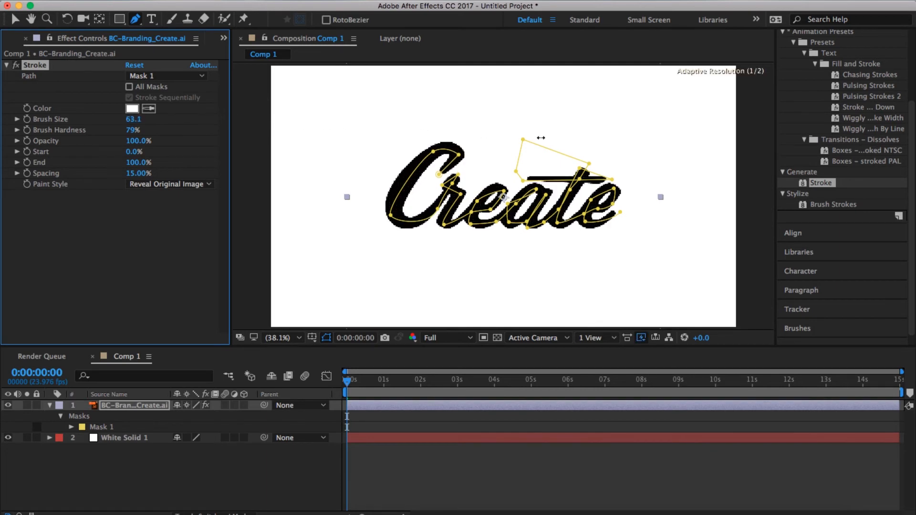
{"action": "left_click_drag", "start_coordinate": [554, 138], "coordinate": [543, 303]}
{"action": "key", "text": "comma"}
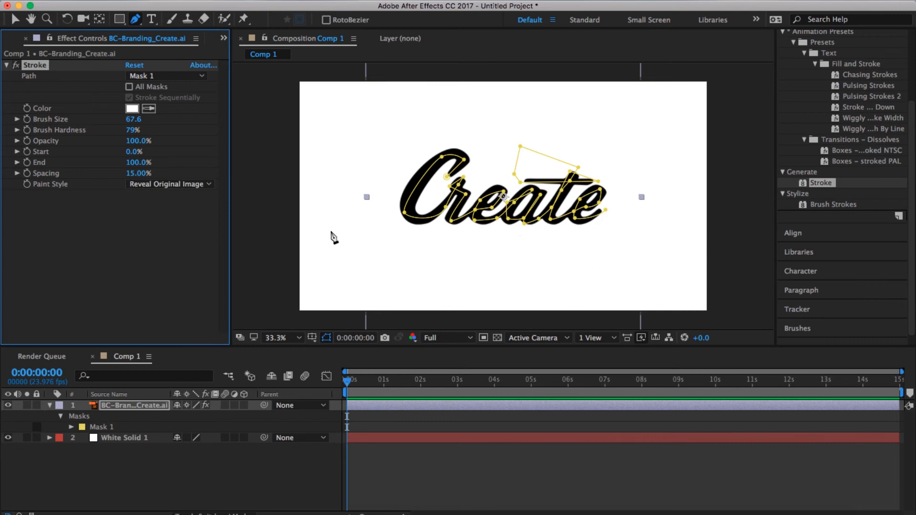
Step: Lower the Stroke effect's End value to 0% and raise it to 70% to preview the lettering's reveal
{"action": "scroll", "coordinate": [334, 237], "scroll_direction": "up", "scroll_amount": 2}
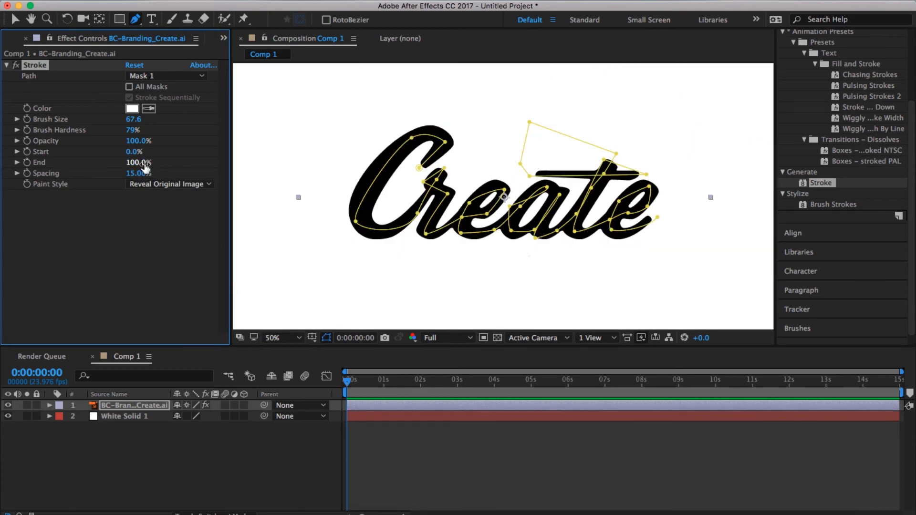
{"action": "left_click_drag", "start_coordinate": [146, 168], "coordinate": [83, 173]}
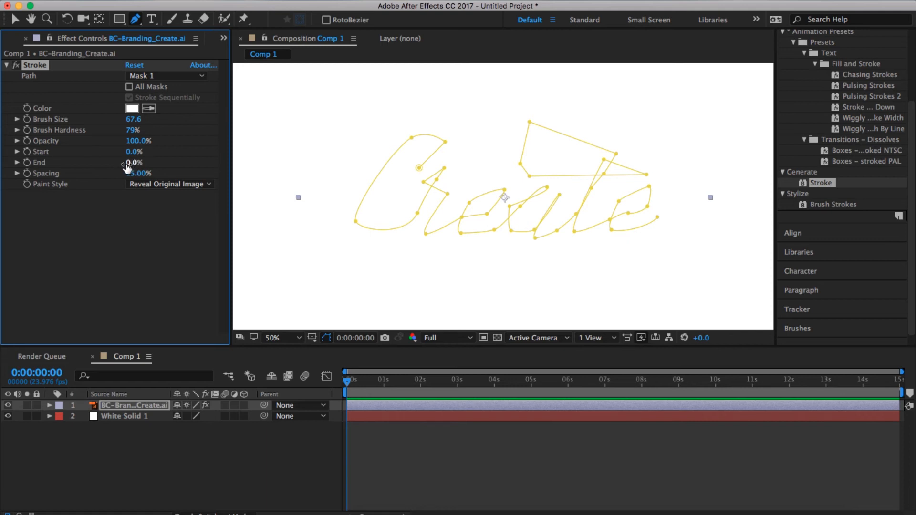
{"action": "left_click_drag", "start_coordinate": [127, 163], "coordinate": [174, 169]}
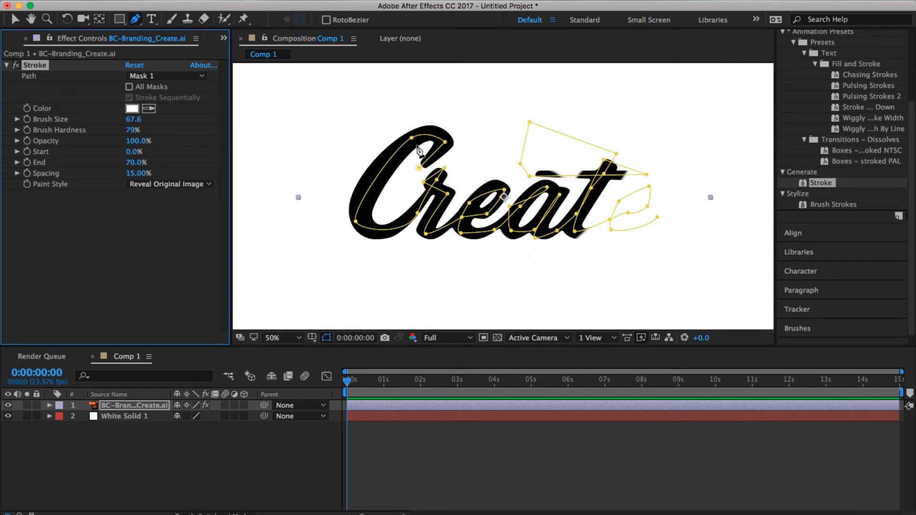
Step: Adjust the mask point near the left end of the t's crossbar and keyframe the Stroke effect's End at 0% on frame 3
{"action": "left_click", "coordinate": [531, 177]}
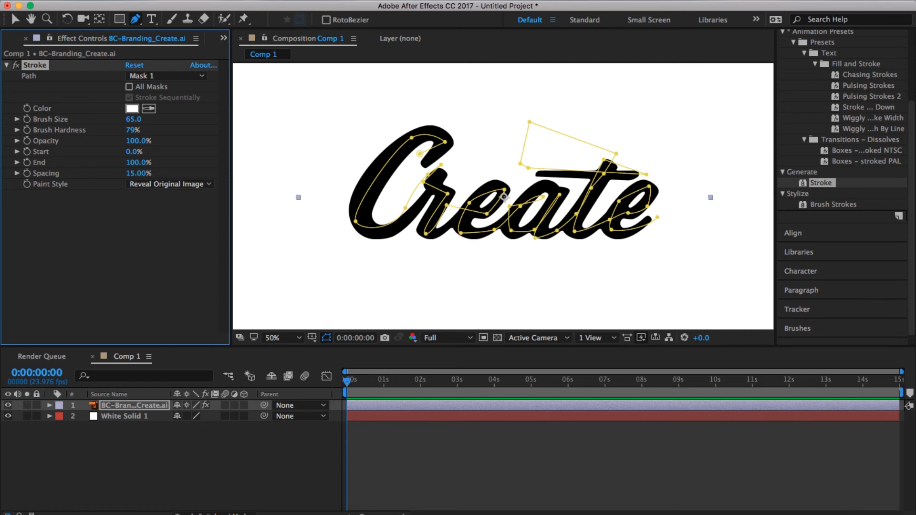
{"action": "left_click", "coordinate": [139, 163]}
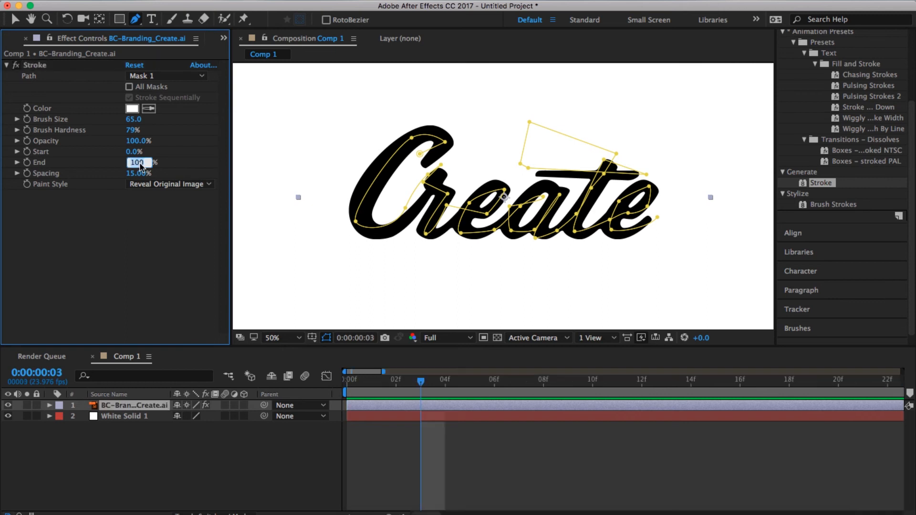
{"action": "type", "text": "0"}
{"action": "key", "text": "Return"}
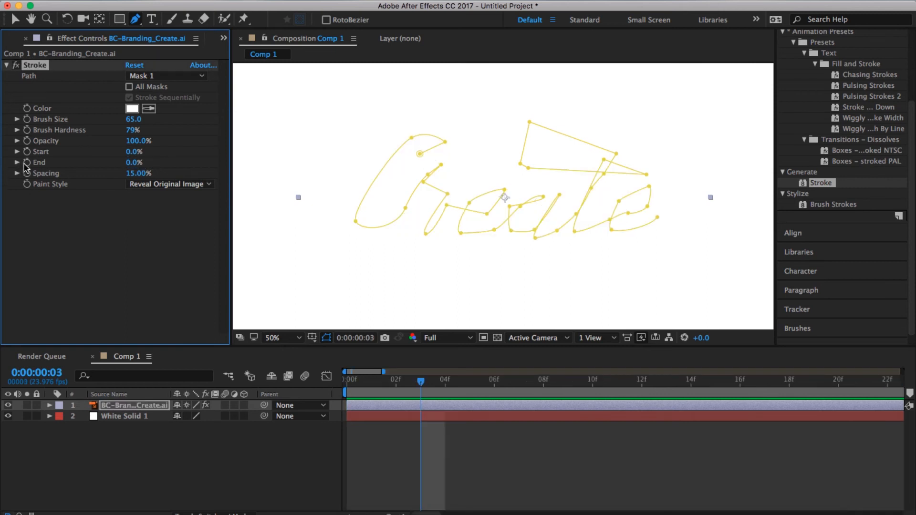
Step: Keyframe the Stroke effect's End at 100% on frame 10 and reveal the lettering layer's keyframes in the timeline
{"action": "left_click_drag", "start_coordinate": [473, 381], "coordinate": [596, 389]}
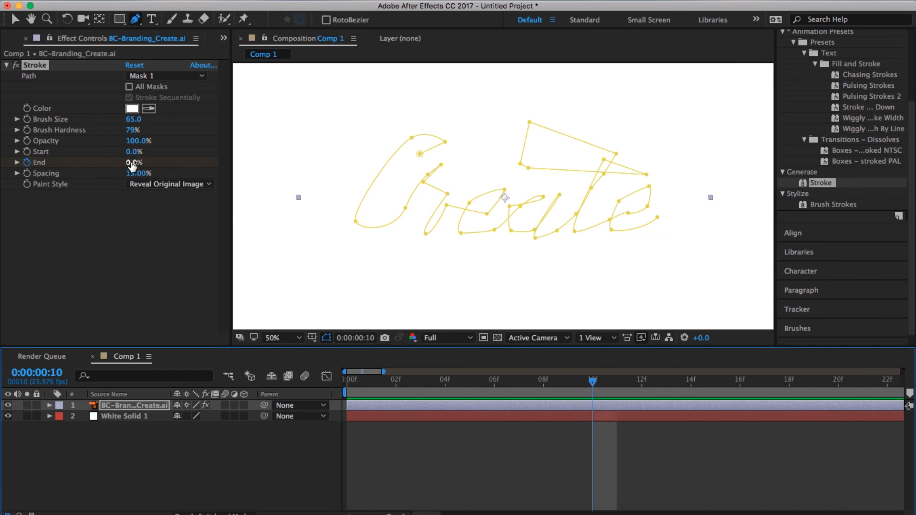
{"action": "left_click_drag", "start_coordinate": [134, 163], "coordinate": [699, 194]}
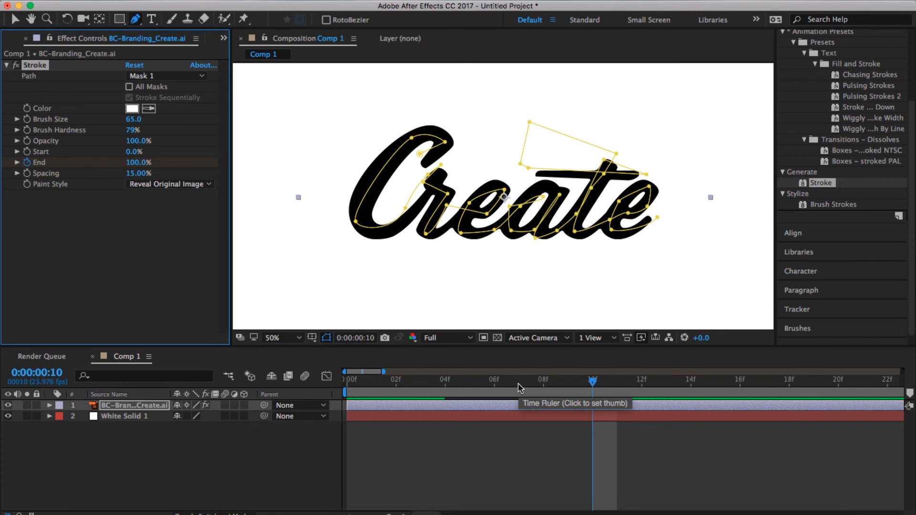
{"action": "key", "text": "u"}
{"action": "left_click", "coordinate": [639, 418]}
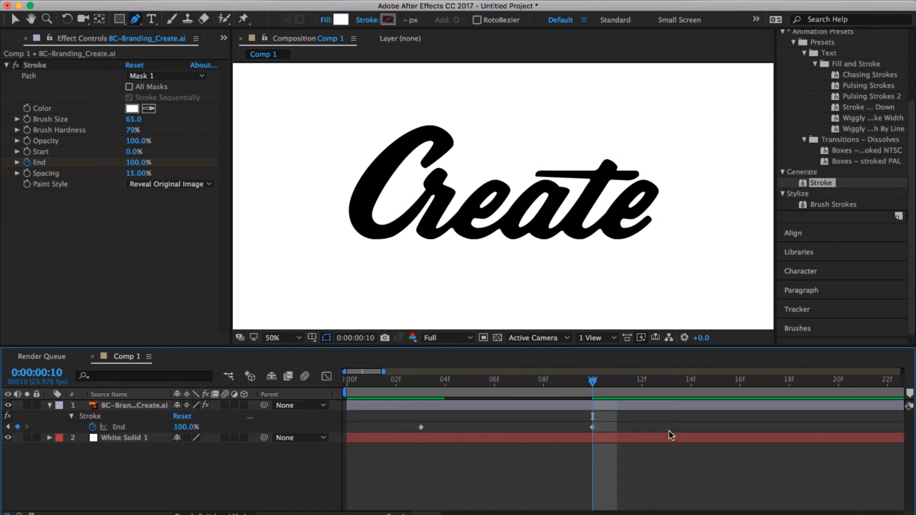
Step: Apply Easy Ease to both End keyframes and play the lettering's reveal from the start of the composition
{"action": "left_click_drag", "start_coordinate": [669, 429], "coordinate": [385, 437]}
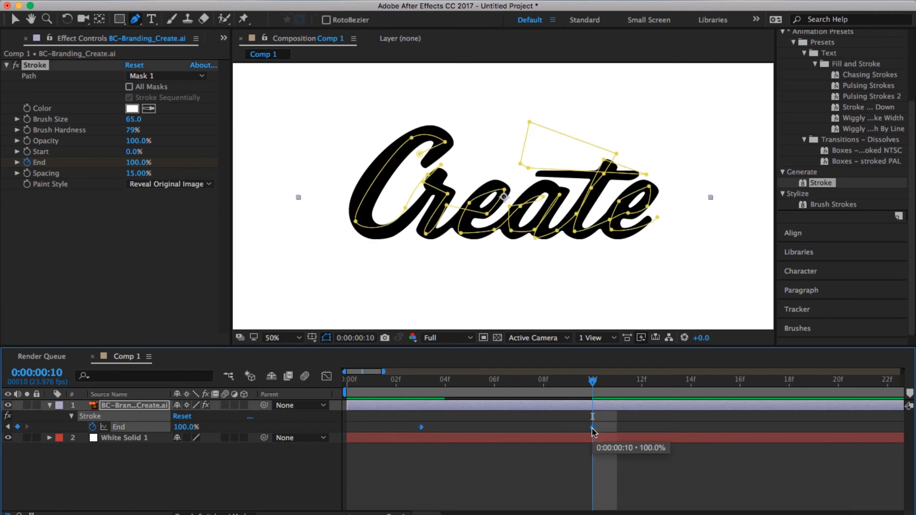
{"action": "right_click", "coordinate": [592, 427]}
{"action": "mouse_move", "coordinate": [636, 511]}
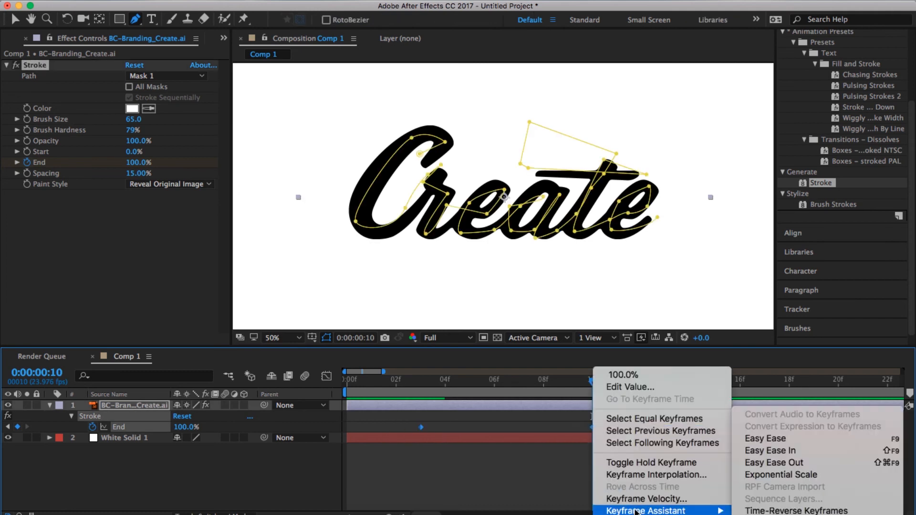
{"action": "left_click", "coordinate": [790, 439]}
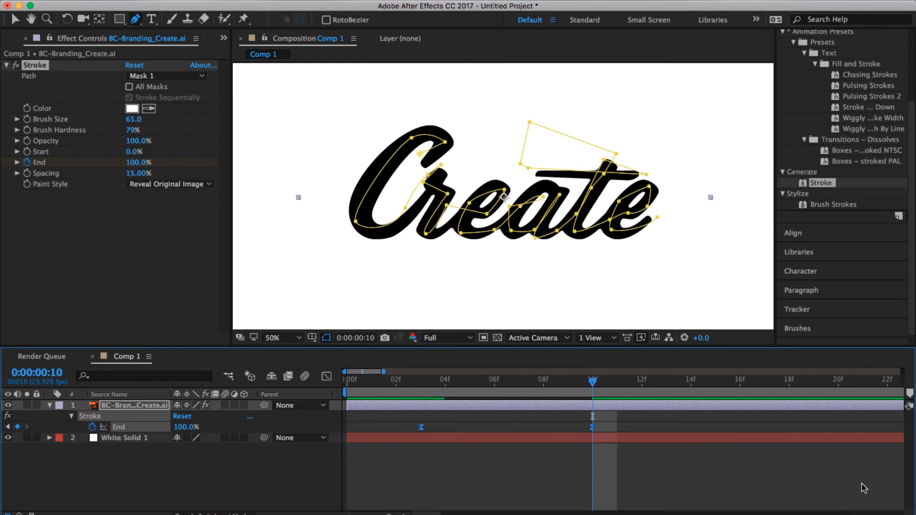
{"action": "left_click", "coordinate": [772, 507]}
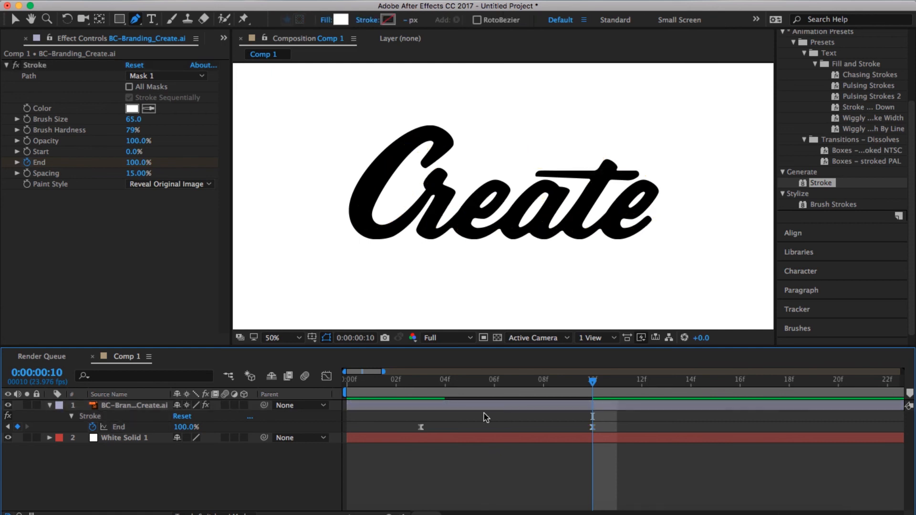
{"action": "key", "text": "Home"}
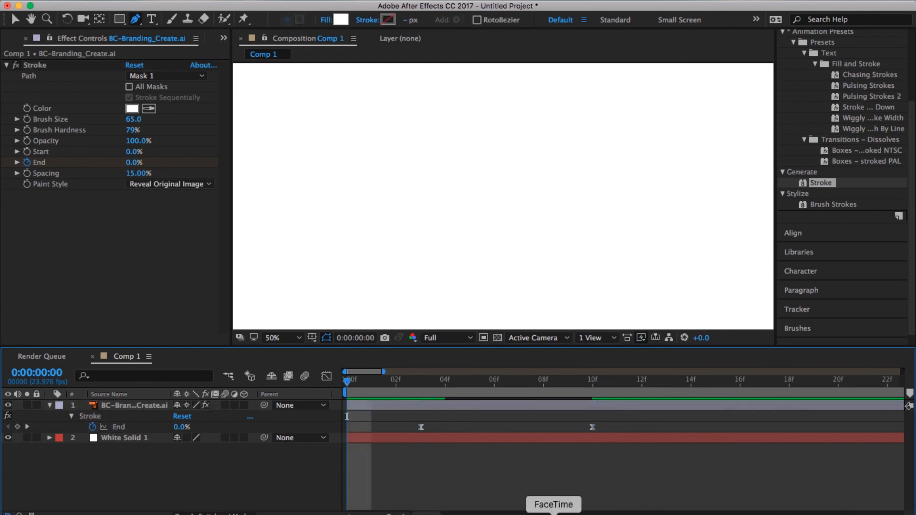
{"action": "key", "text": "space"}
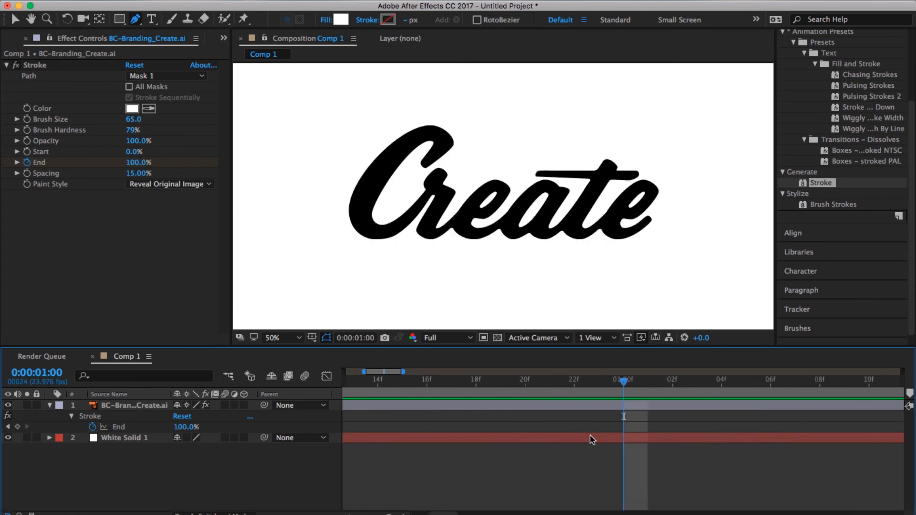
Step: Move the 100% End keyframe out to frame 20 to slow the reveal, and scrub back through the animation
{"action": "key", "text": "minus"}
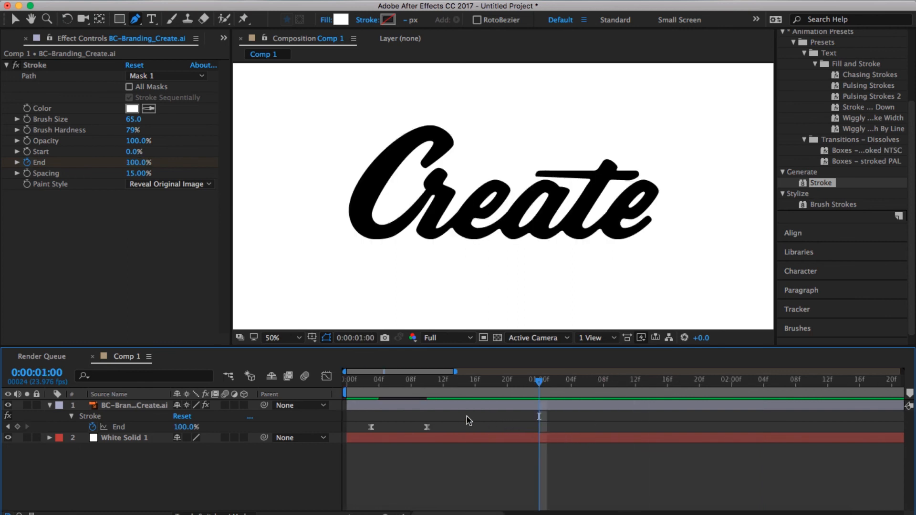
{"action": "left_click", "coordinate": [507, 382]}
{"action": "left_click_drag", "start_coordinate": [427, 427], "coordinate": [508, 436]}
{"action": "left_click_drag", "start_coordinate": [453, 385], "coordinate": [317, 401]}
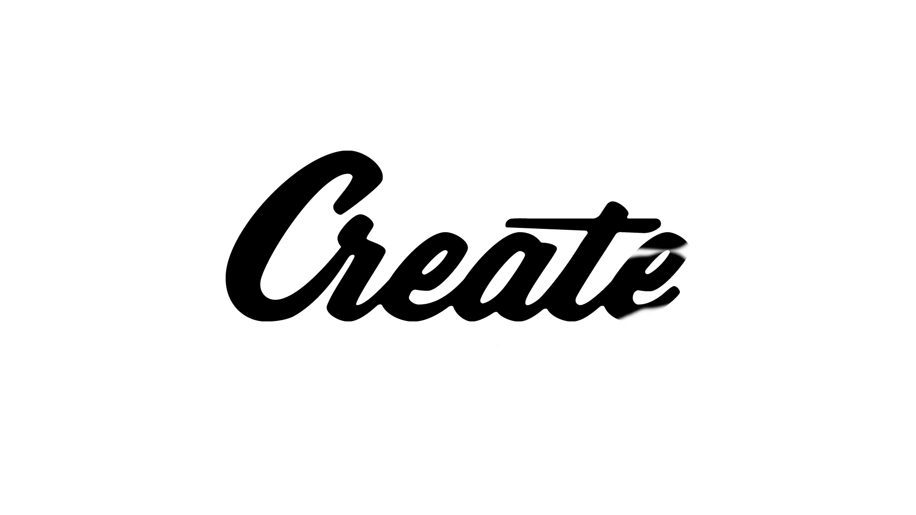